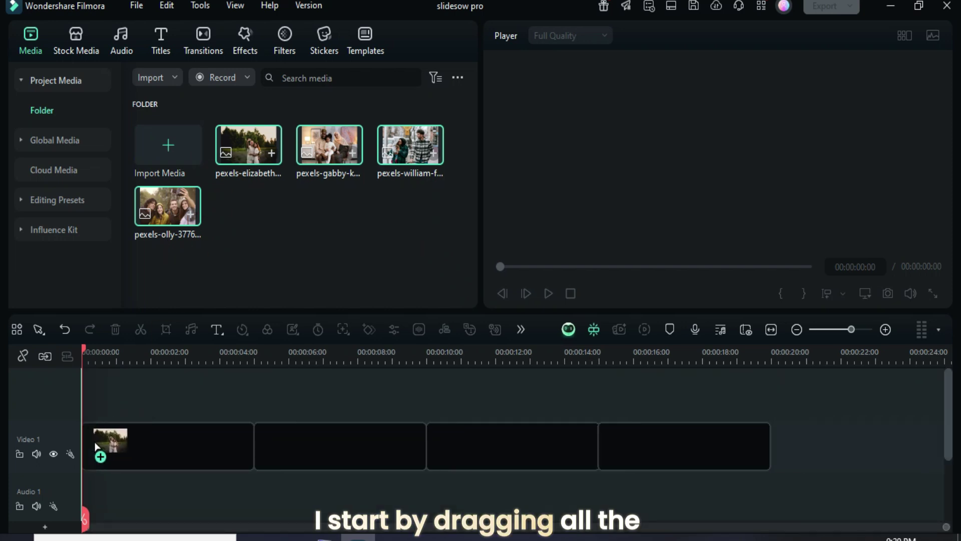
# - Drop the four photos onto Video 1 and apply Crop to Fit so they fill the frame
pyautogui.moveTo(214, 156); pyautogui.dragTo(129, 448)
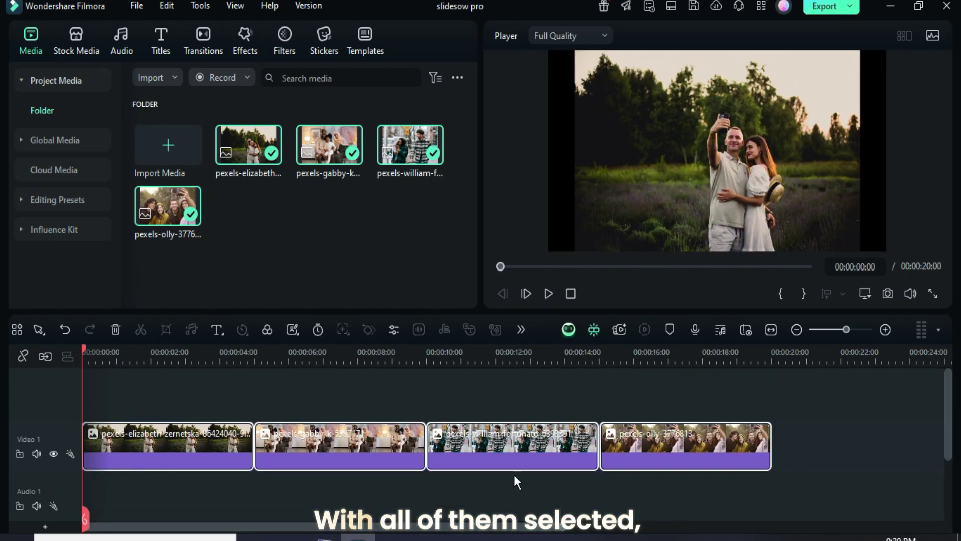
pyautogui.rightClick(215, 450)
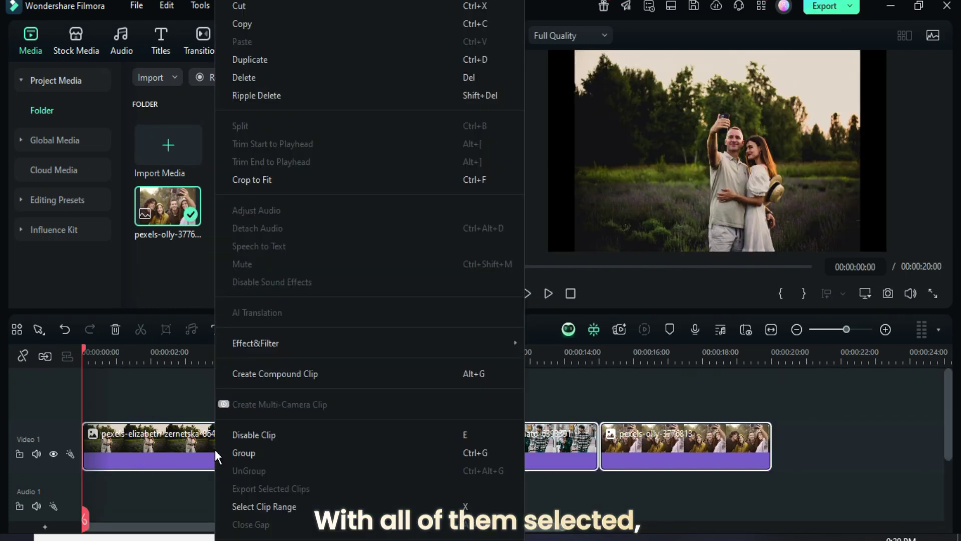
pyautogui.click(252, 179)
pyautogui.click(166, 450)
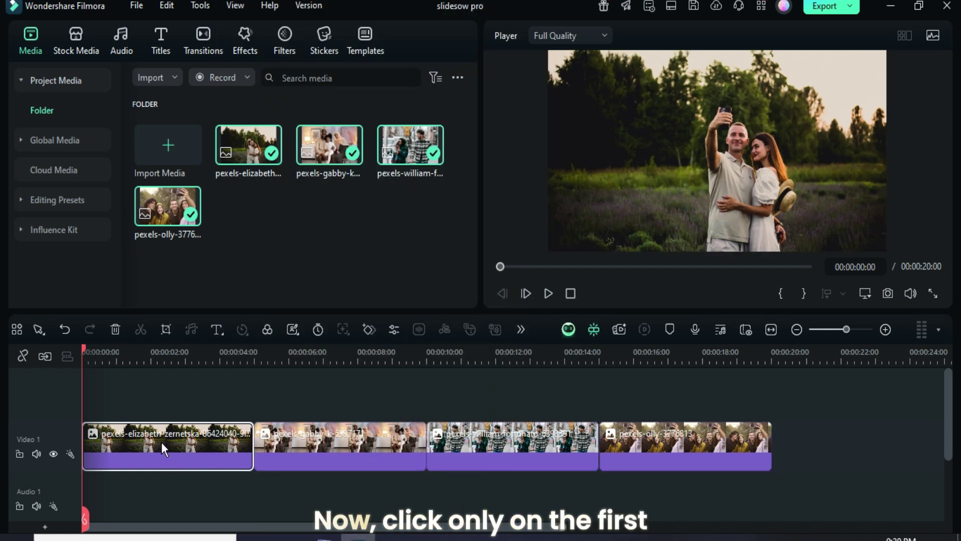
# - Set the first photo's crop ratio to 16:9
pyautogui.click(166, 329)
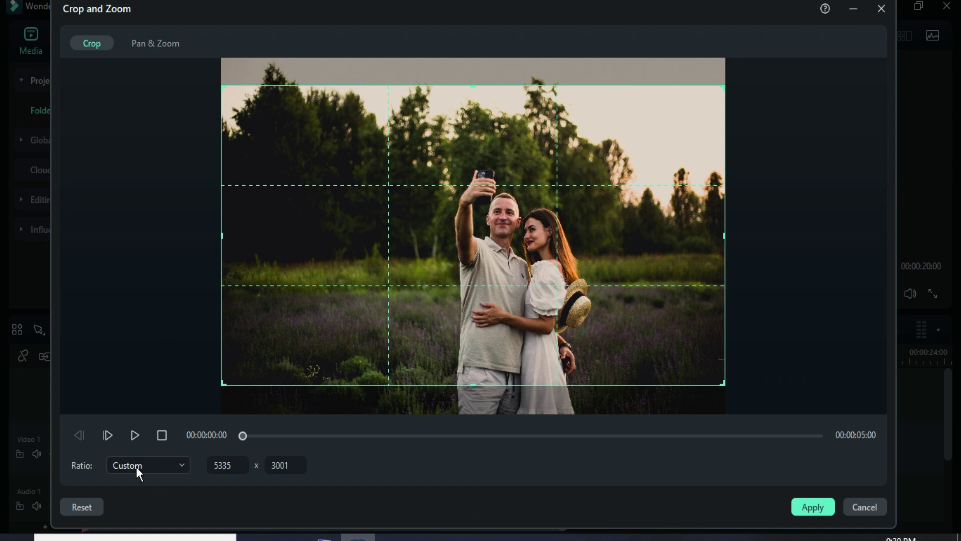
pyautogui.click(142, 466)
pyautogui.click(128, 274)
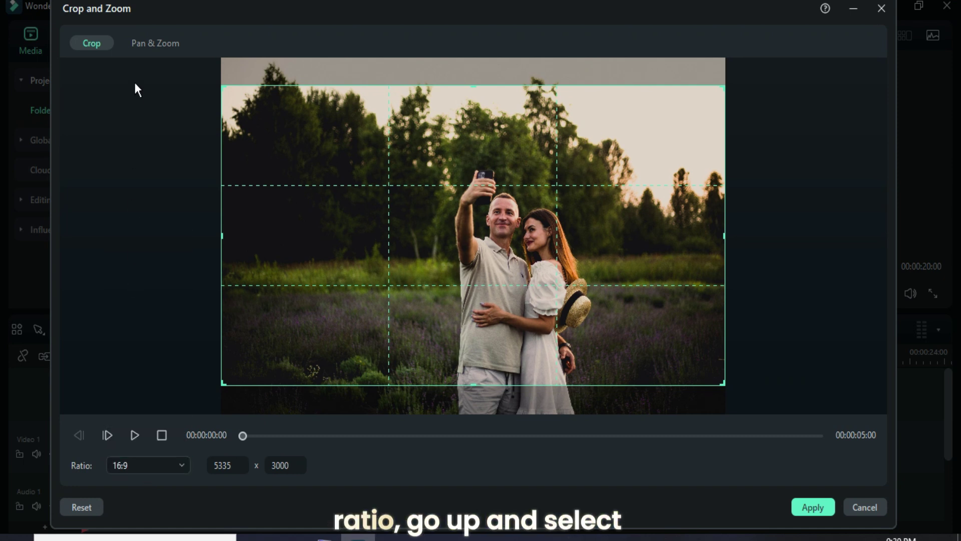
# - Apply a pan and zoom that starts close on the couple and widens out
pyautogui.click(144, 41)
pyautogui.click(351, 277)
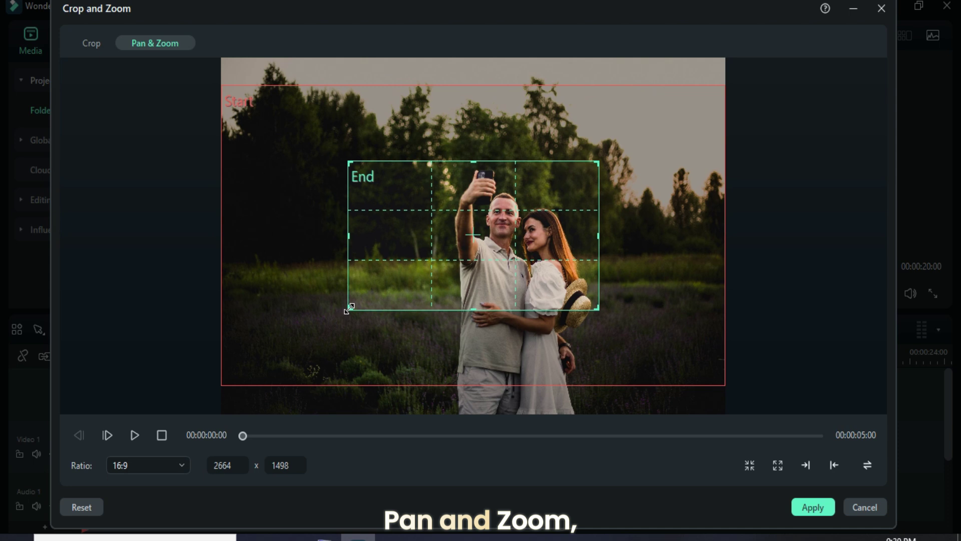
pyautogui.moveTo(348, 309); pyautogui.dragTo(259, 362)
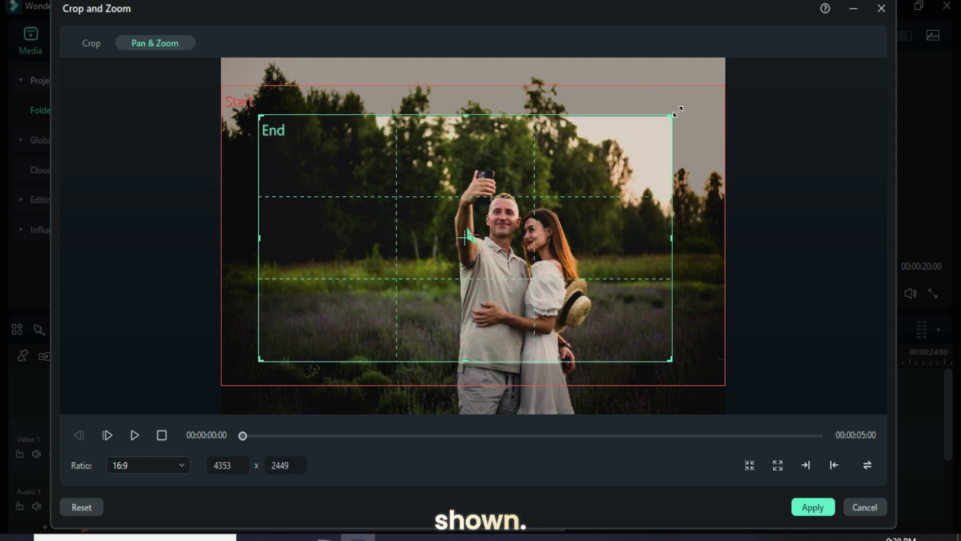
pyautogui.moveTo(595, 164)
pyautogui.mouseDown()
pyautogui.moveTo(691, 106)
pyautogui.moveTo(663, 129)
pyautogui.mouseUp()
pyautogui.moveTo(612, 203); pyautogui.dragTo(623, 197)
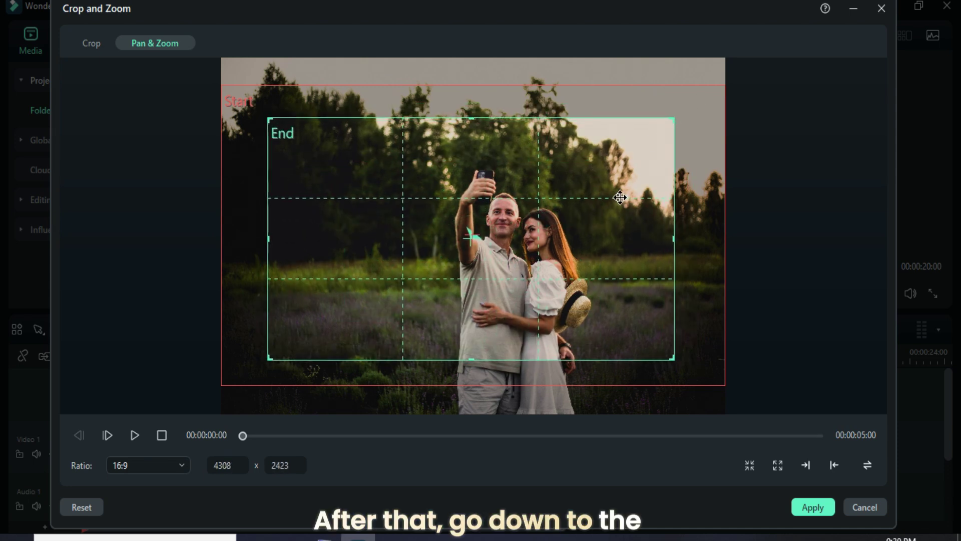
pyautogui.click(866, 465)
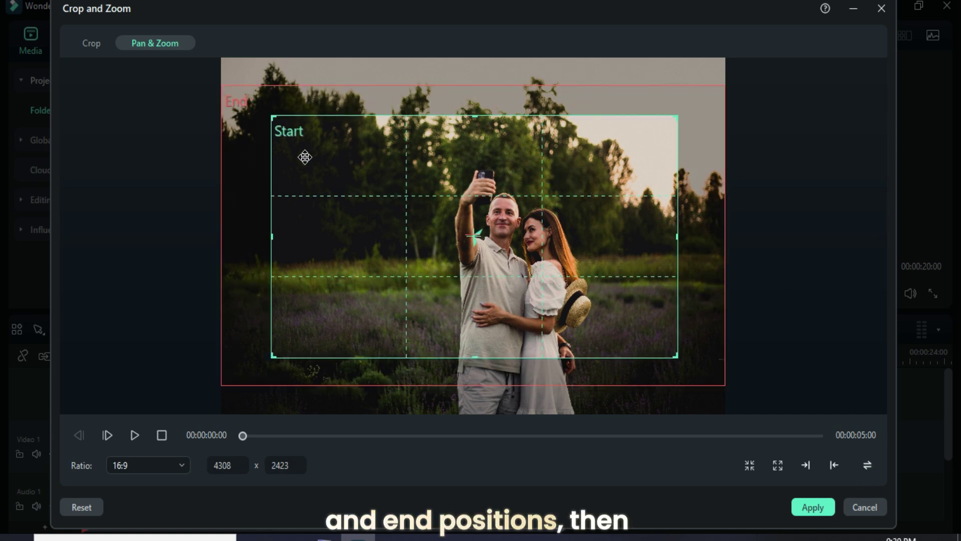
pyautogui.click(813, 507)
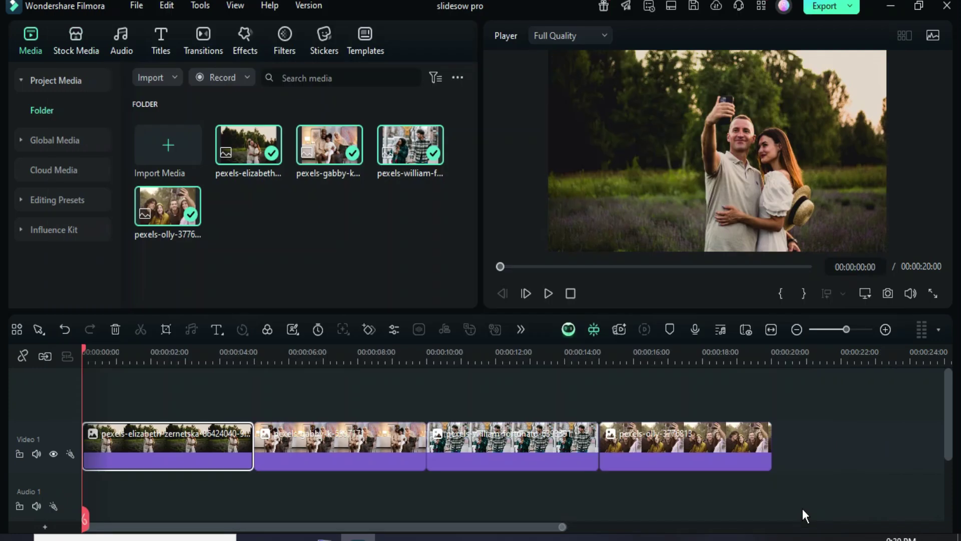
# - Copy the first clip's effect and paste it onto clips two, three and four
pyautogui.rightClick(153, 440)
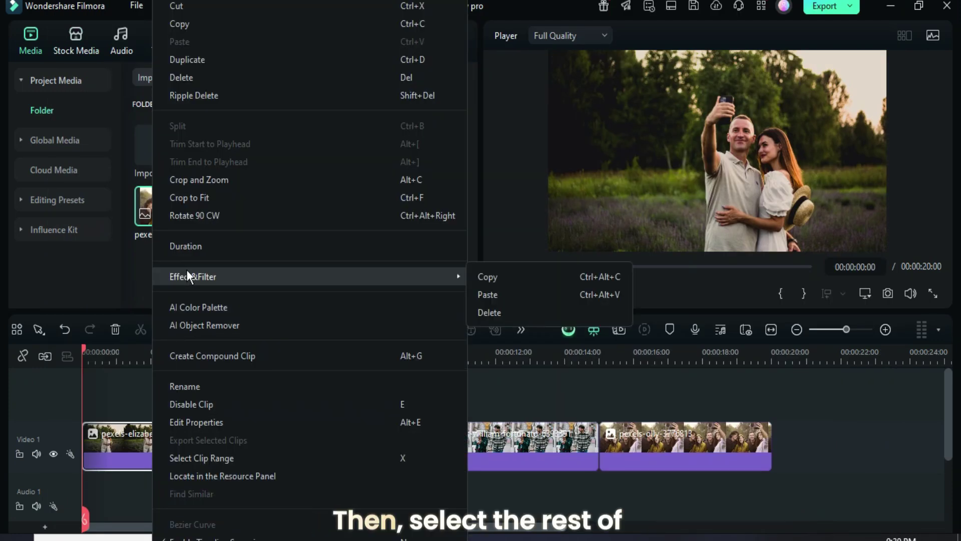
pyautogui.click(497, 276)
pyautogui.moveTo(346, 391); pyautogui.dragTo(762, 455)
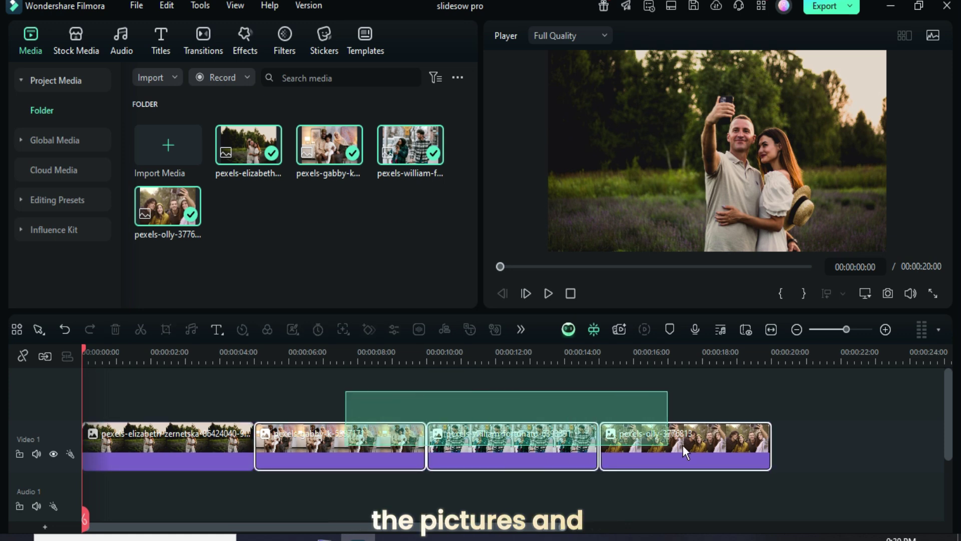
pyautogui.rightClick(504, 437)
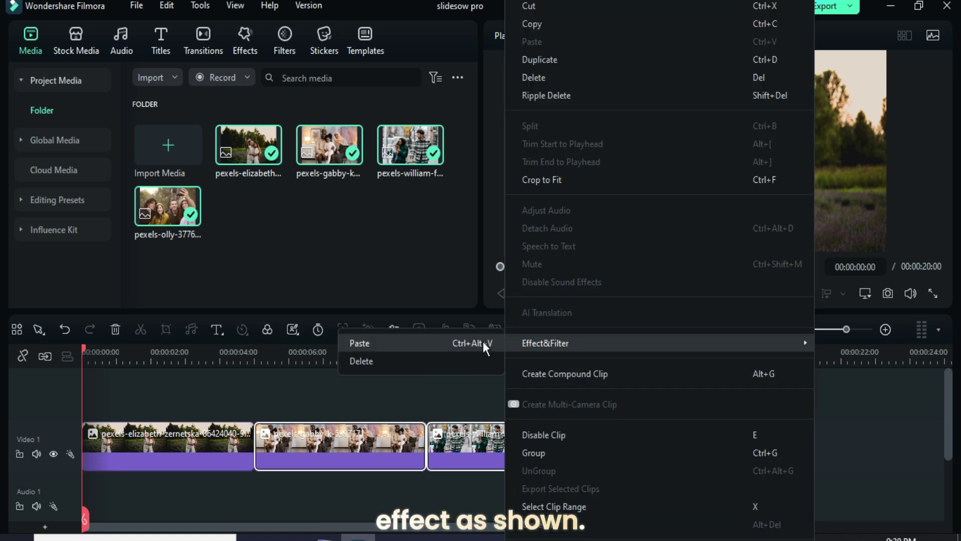
pyautogui.click(483, 341)
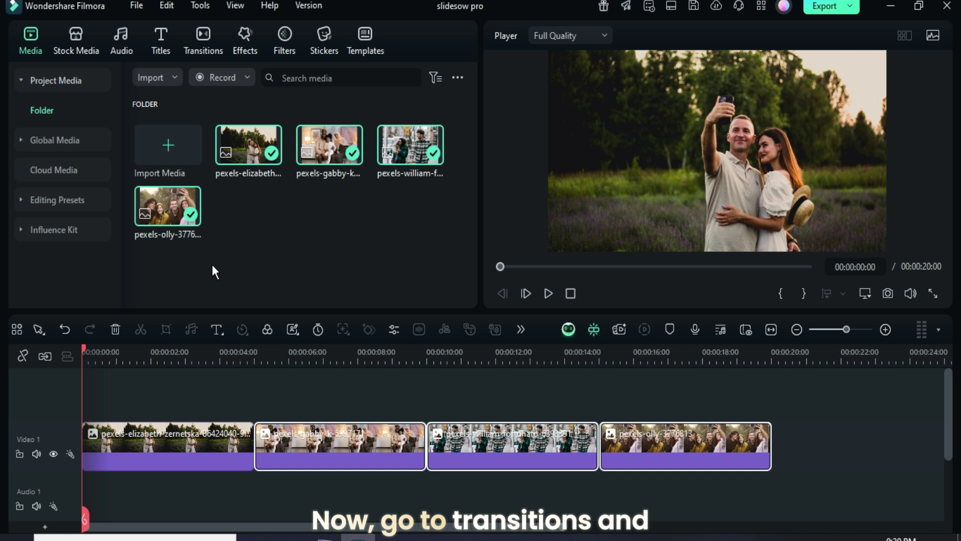
# - Add a Film Roll Transition at each of the three clip boundaries
pyautogui.click(201, 42)
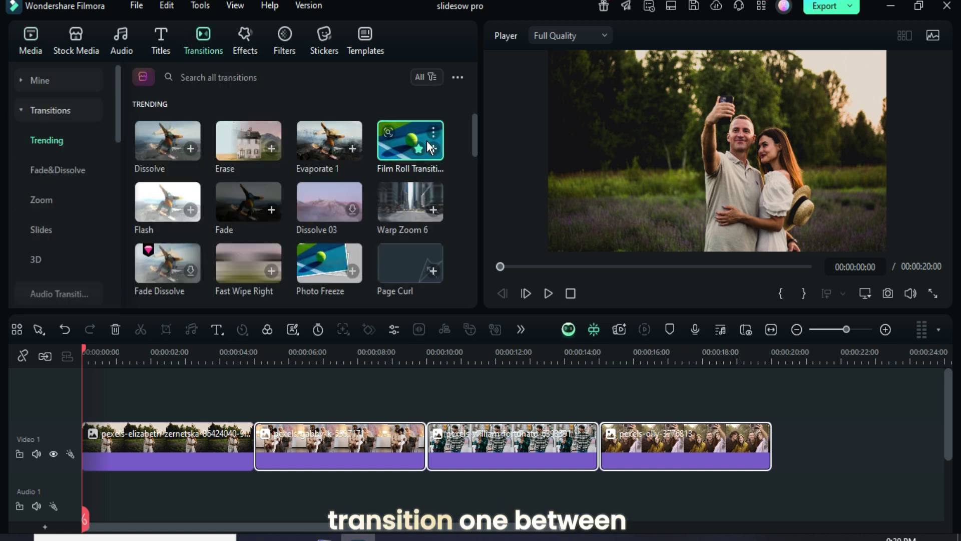
pyautogui.moveTo(411, 141); pyautogui.dragTo(254, 443)
pyautogui.moveTo(410, 141); pyautogui.dragTo(427, 443)
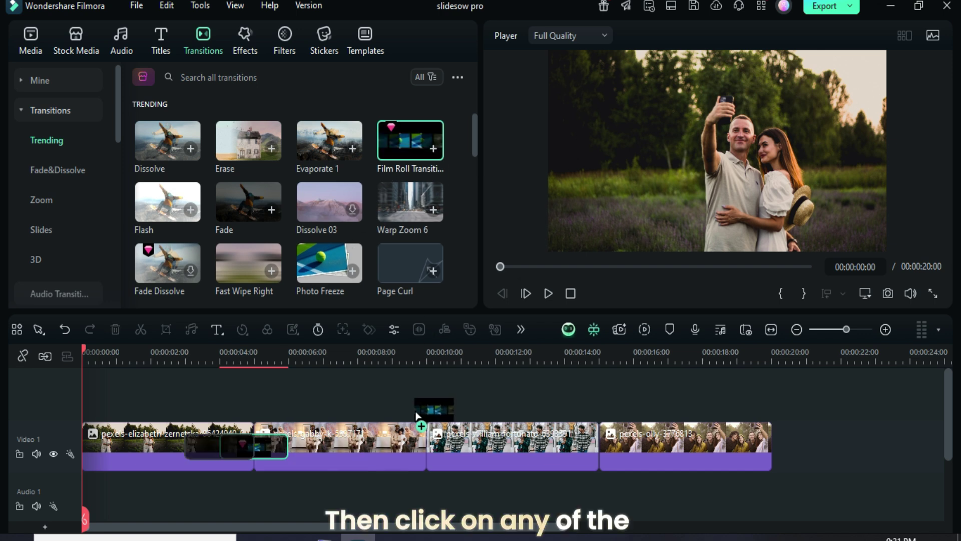
pyautogui.moveTo(560, 367); pyautogui.dragTo(598, 445)
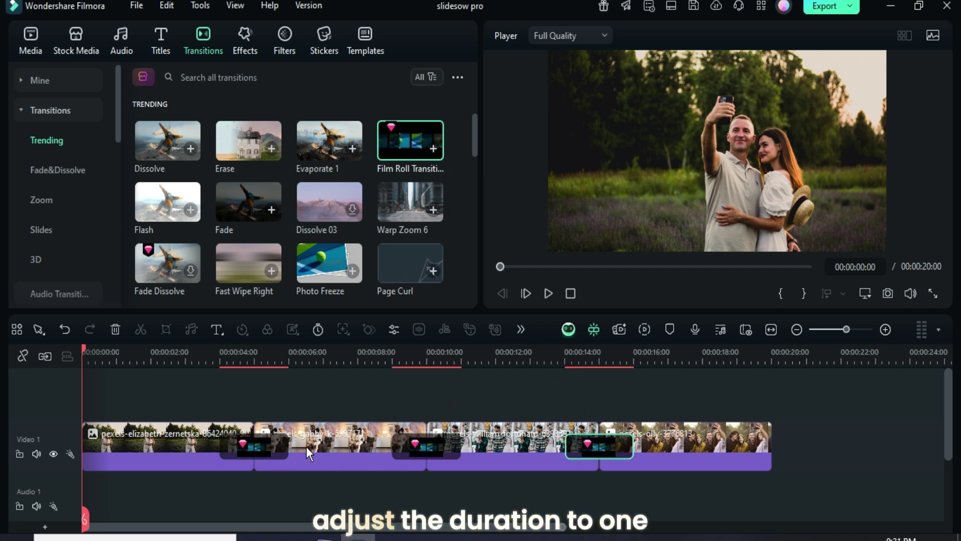
# - Set the transition duration to 00:00:01:00 and apply it to all transitions
pyautogui.moveTo(288, 448); pyautogui.dragTo(272, 448)
pyautogui.doubleClick(254, 446)
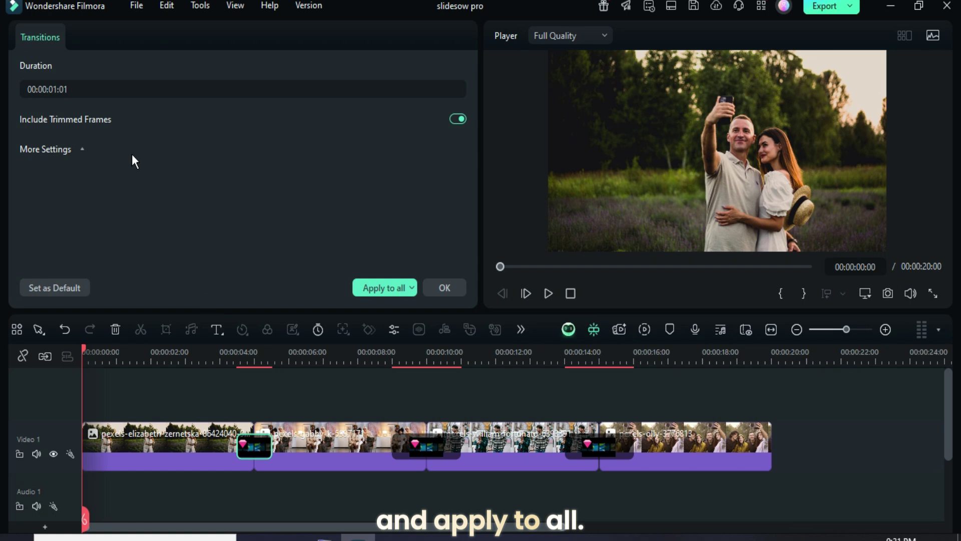
pyautogui.doubleClick(47, 90)
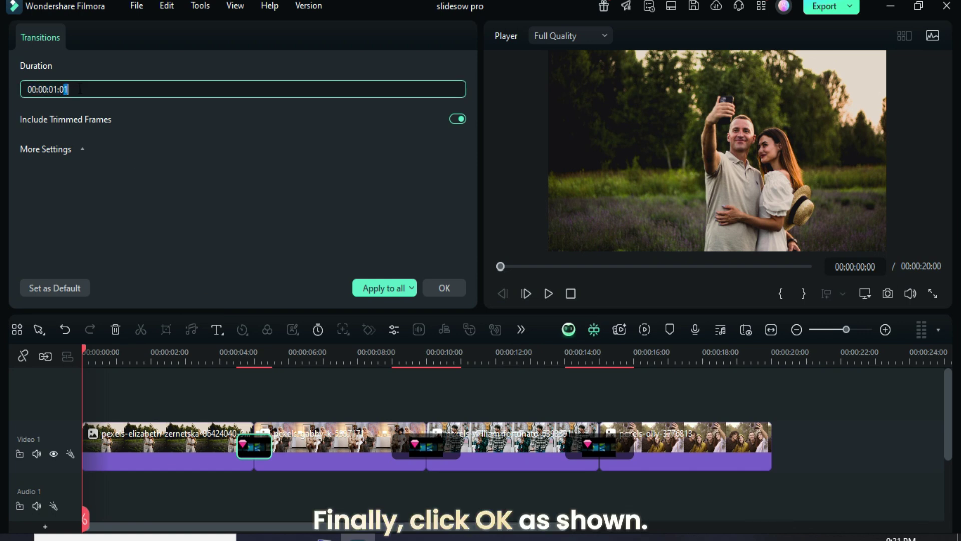
pyautogui.write('0')
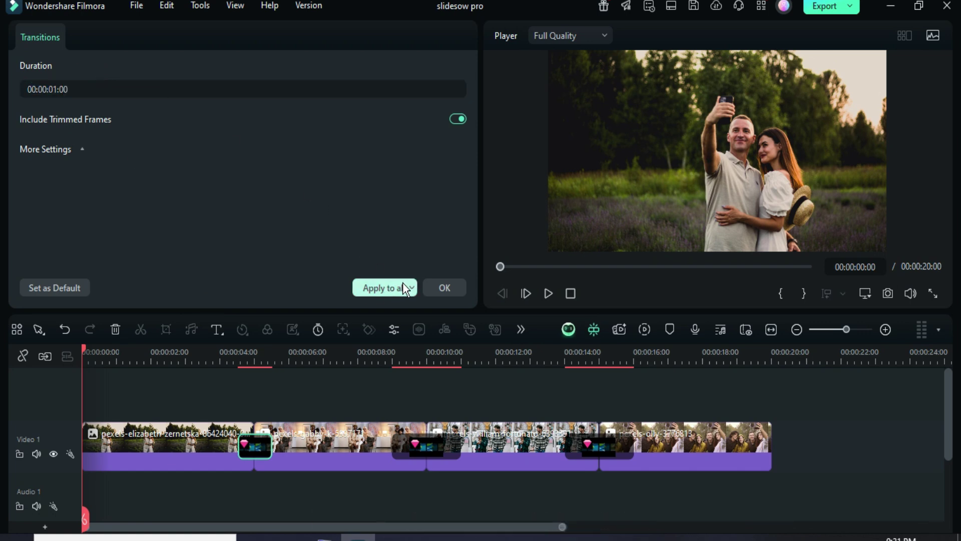
pyautogui.click(398, 287)
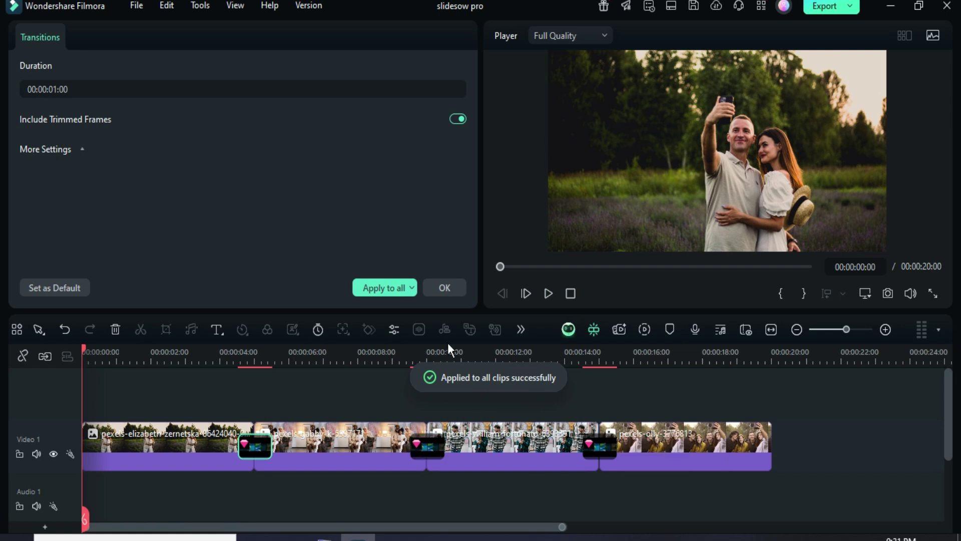
pyautogui.click(444, 289)
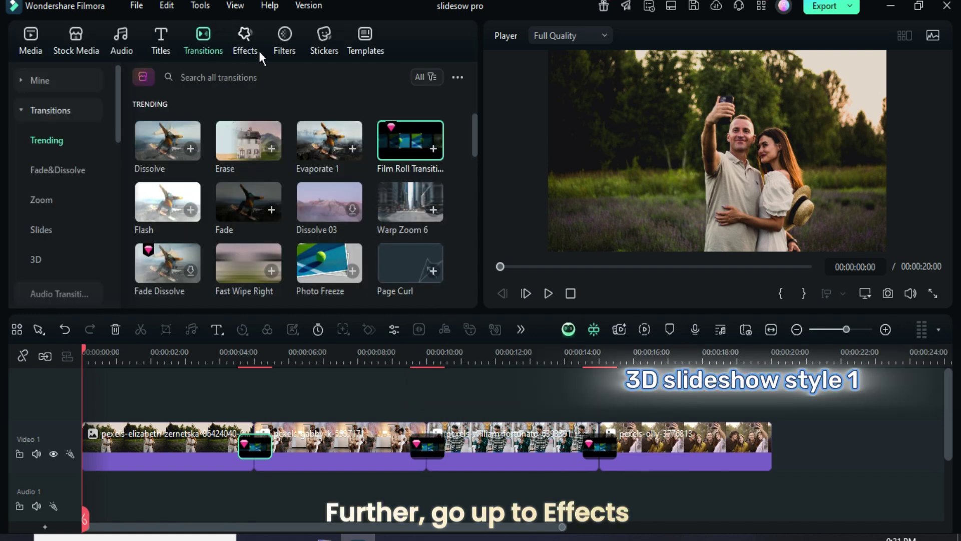
# - Apply 3D Slideshow Style 1 to the first and third photos
pyautogui.click(245, 40)
pyautogui.write('3d')
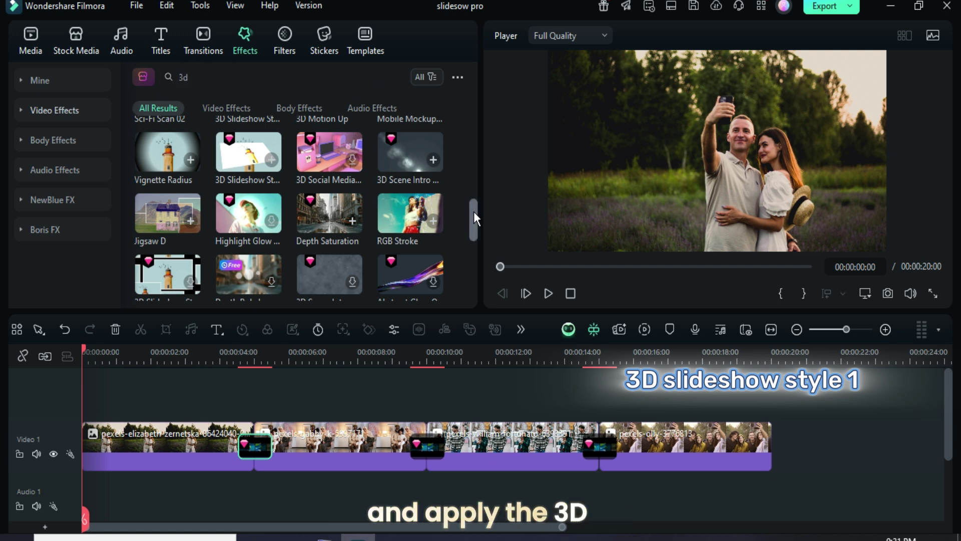
pyautogui.moveTo(473, 211); pyautogui.dragTo(471, 165)
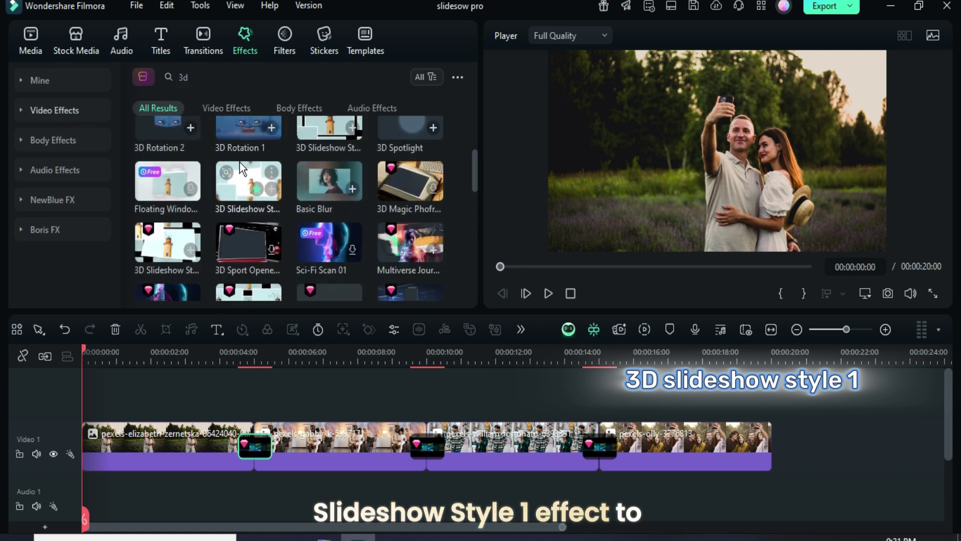
pyautogui.click(271, 176)
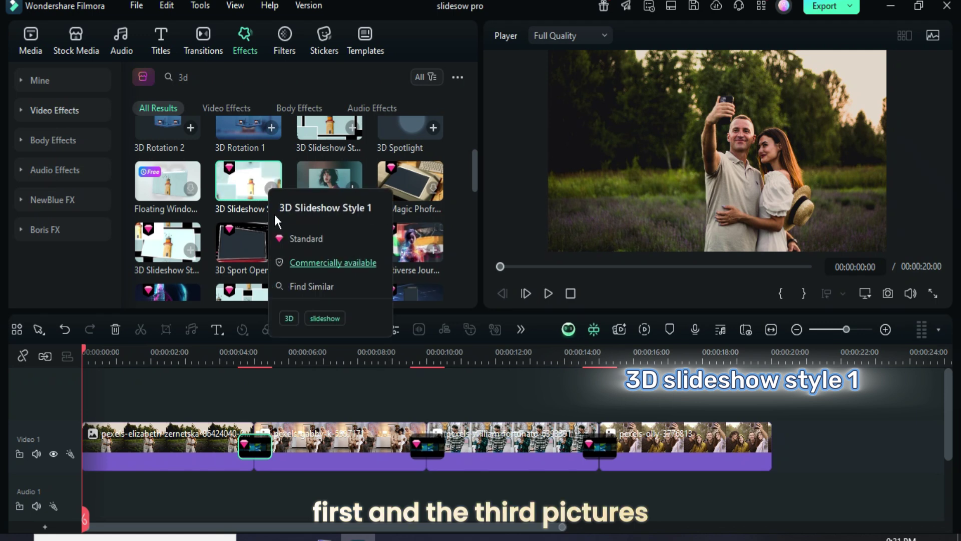
pyautogui.moveTo(240, 183); pyautogui.dragTo(144, 430)
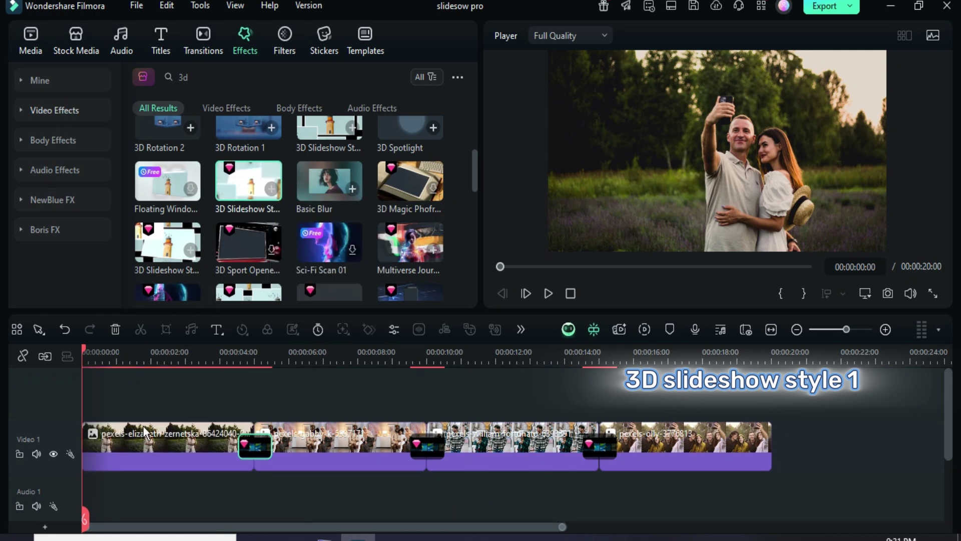
pyautogui.moveTo(267, 197); pyautogui.dragTo(503, 423)
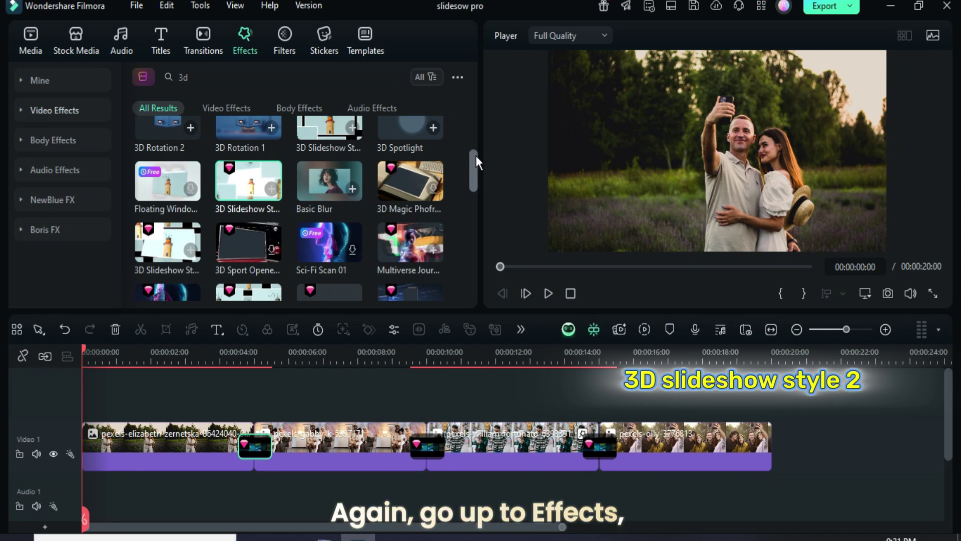
pyautogui.moveTo(476, 156); pyautogui.dragTo(471, 203)
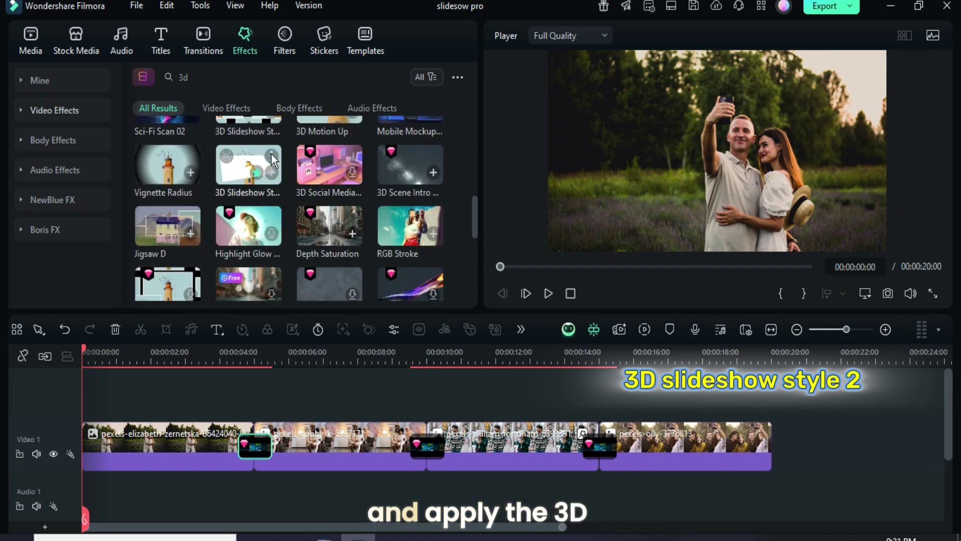
# - Apply 3D Slideshow Style 2 to the second and fourth photos
pyautogui.click(271, 154)
pyautogui.click(241, 165)
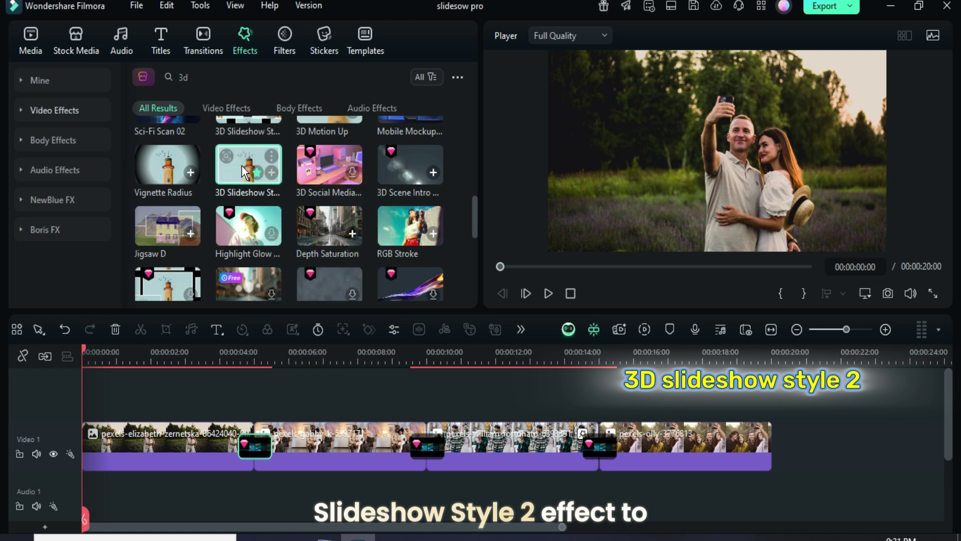
pyautogui.moveTo(302, 383); pyautogui.dragTo(335, 463)
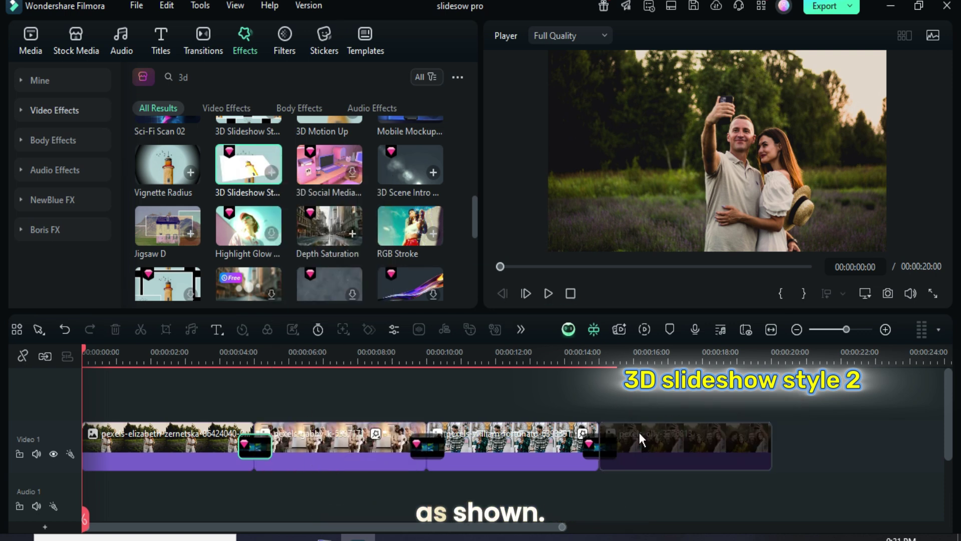
pyautogui.moveTo(282, 189); pyautogui.dragTo(643, 442)
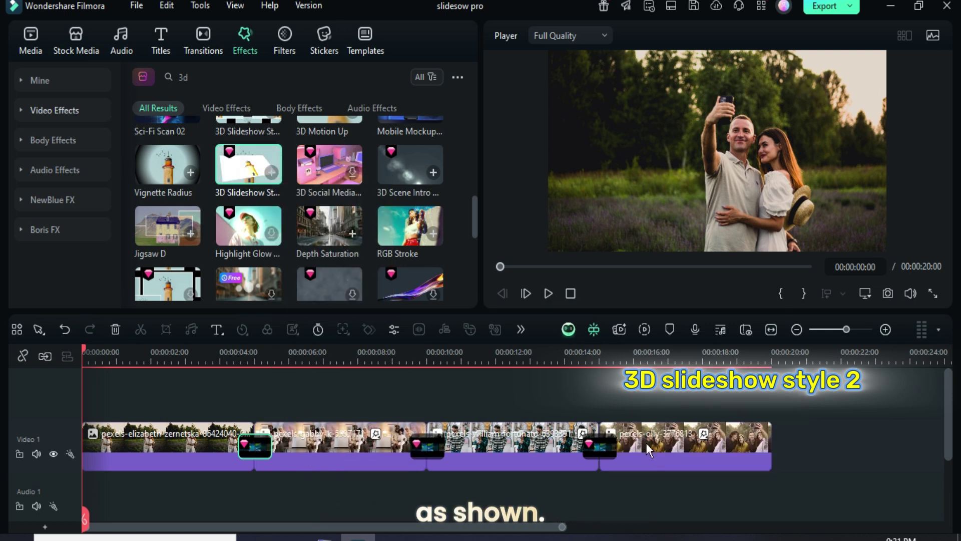
# - Set the 3D slideshow Glow to 30 on the first and second clips
pyautogui.click(171, 442)
pyautogui.click(135, 37)
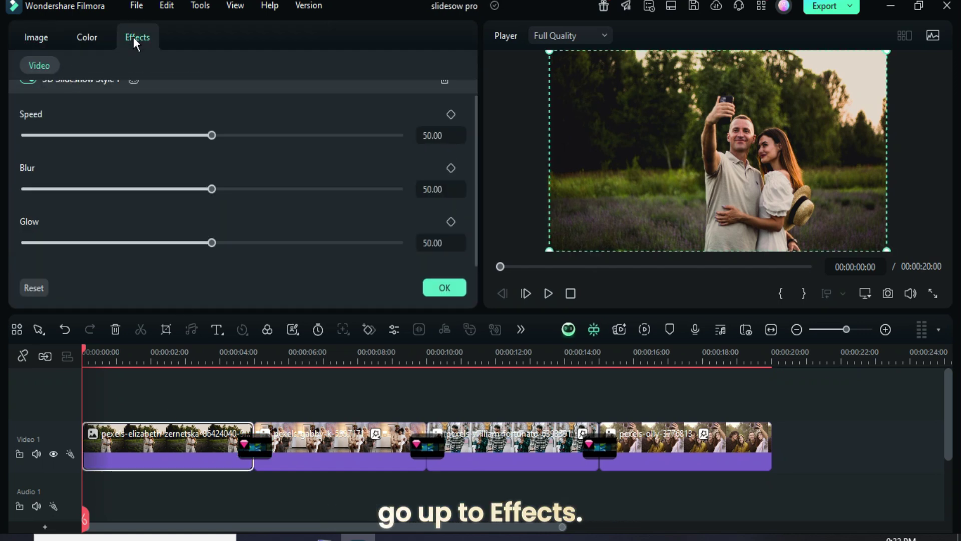
pyautogui.scroll(1, 476, 146)
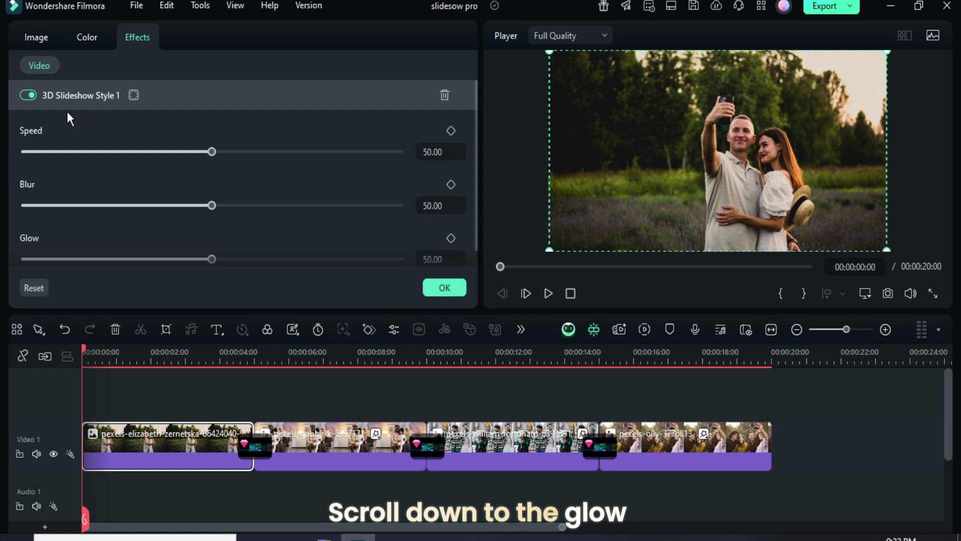
pyautogui.scroll(-1, 474, 144)
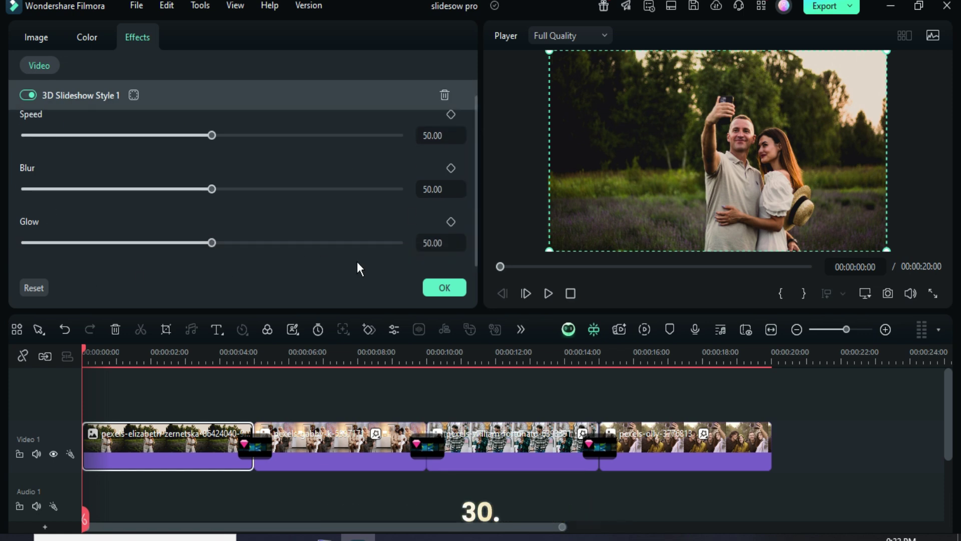
pyautogui.write('0')
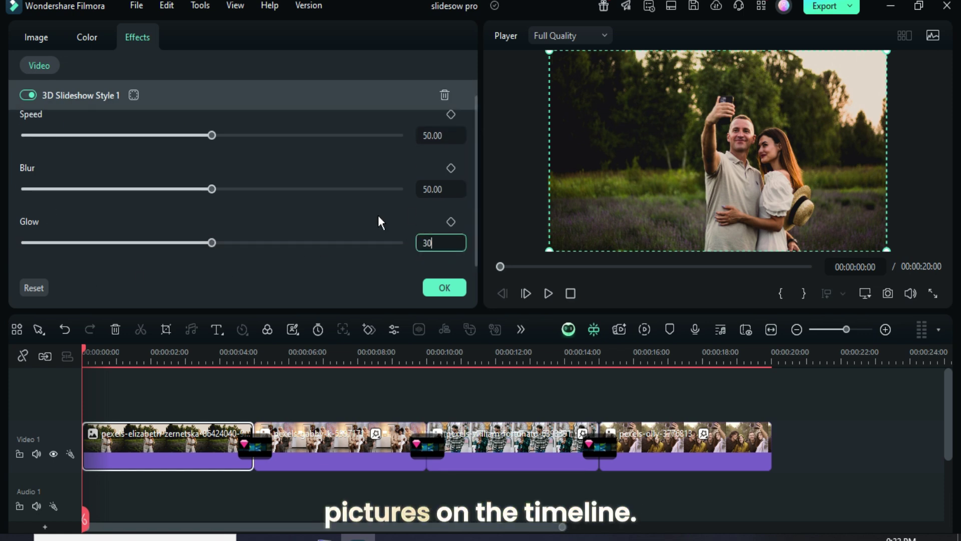
pyautogui.press('Return')
pyautogui.click(331, 445)
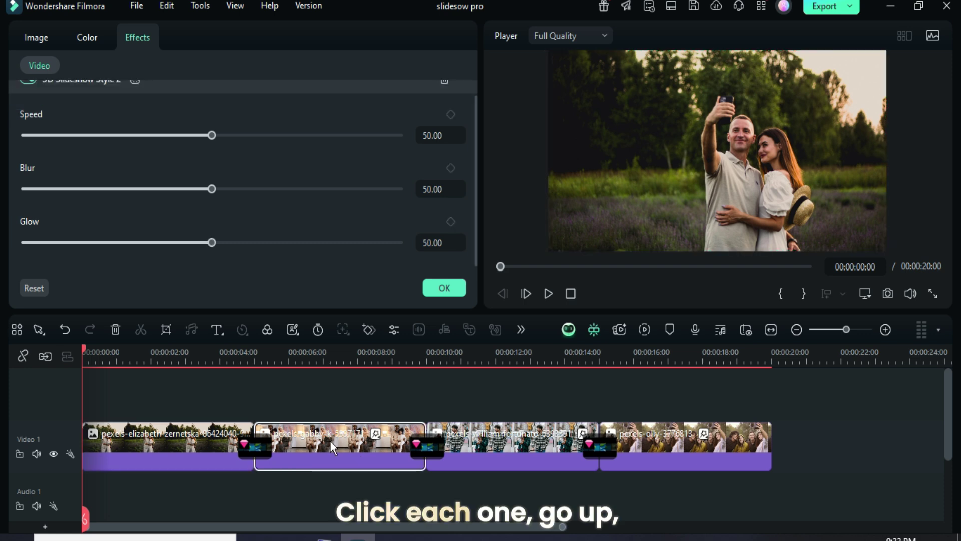
pyautogui.click(434, 243)
pyautogui.write('30')
pyautogui.press('Return')
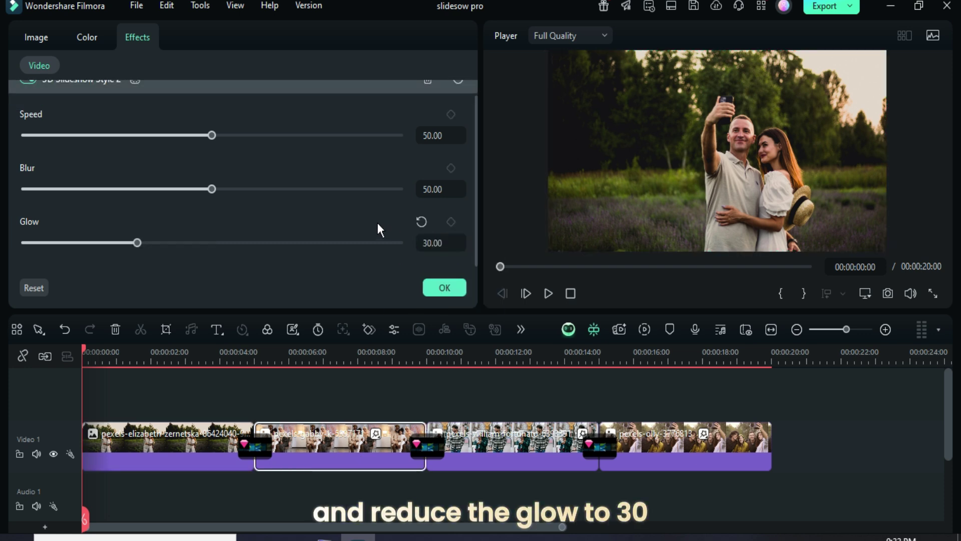
# - Set the Glow to 30 on the third and fourth clips
pyautogui.click(503, 443)
pyautogui.click(436, 243)
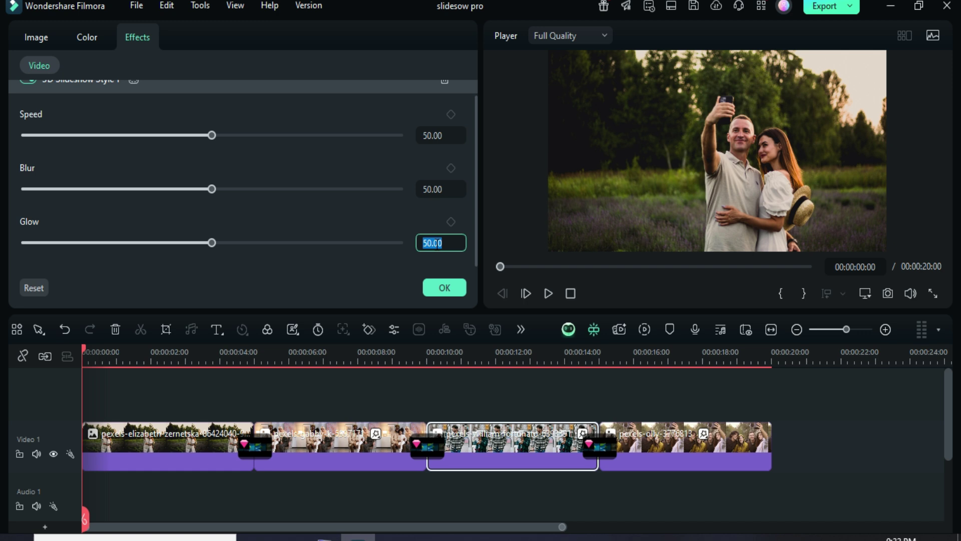
pyautogui.press('Return')
pyautogui.click(661, 458)
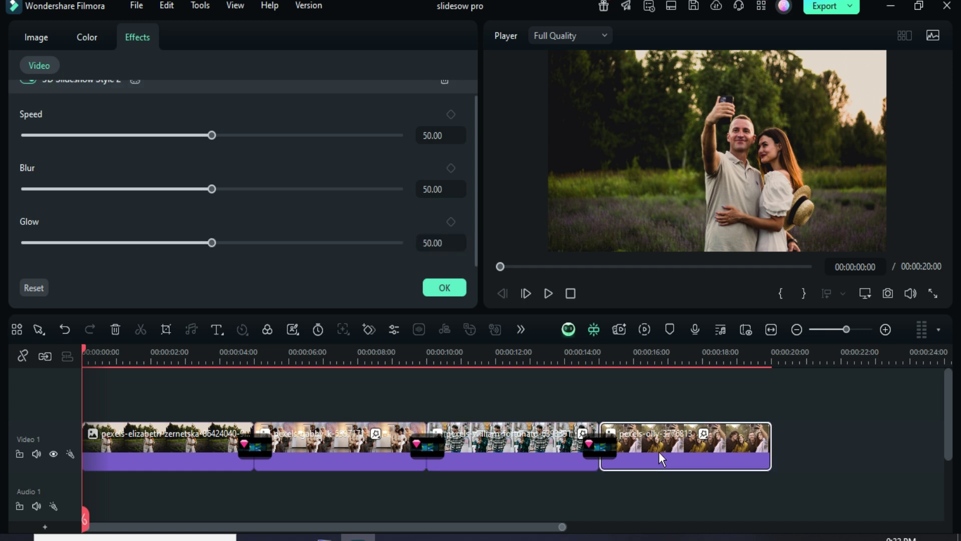
pyautogui.click(439, 242)
pyautogui.write('30')
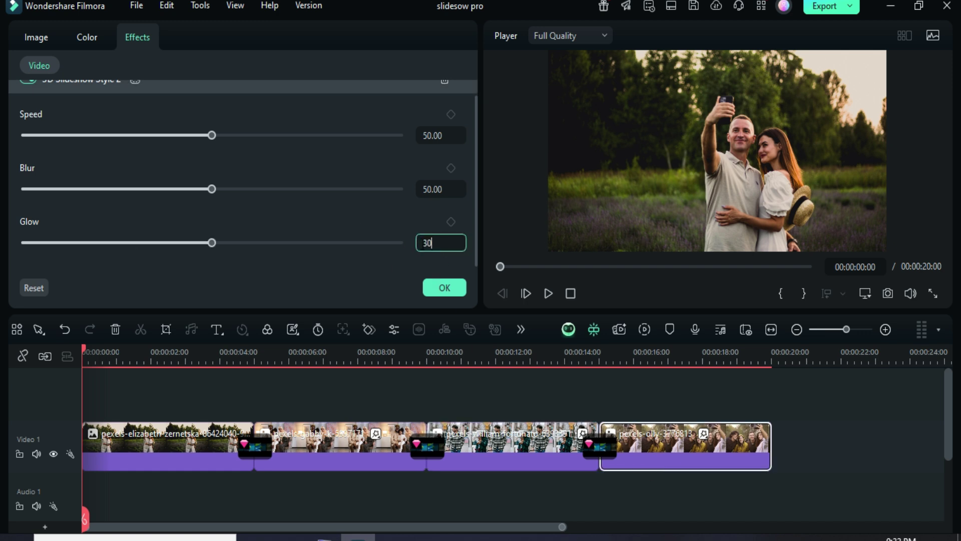
pyautogui.click(361, 230)
# - Close the effect settings, show the Media library, and render a timeline preview
pyautogui.click(426, 290)
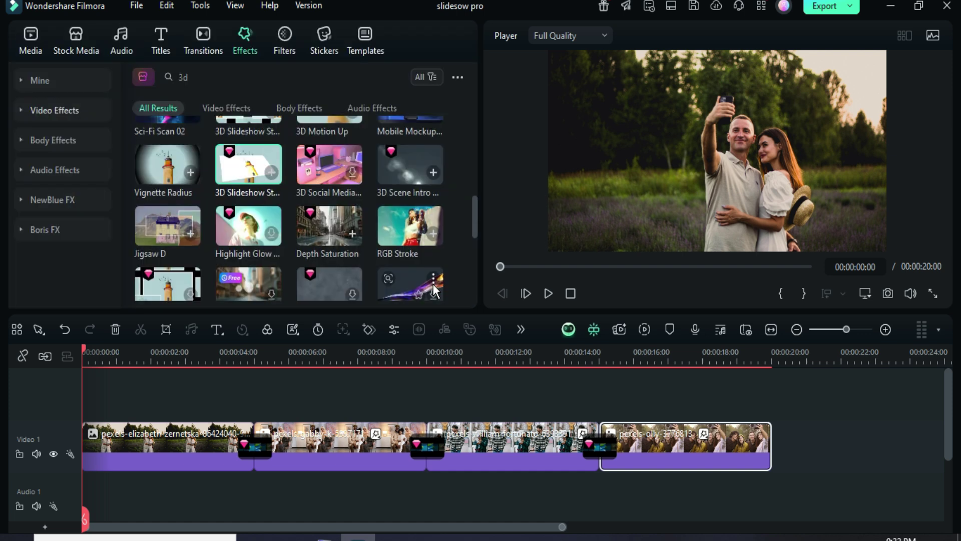
pyautogui.click(33, 36)
pyautogui.click(646, 329)
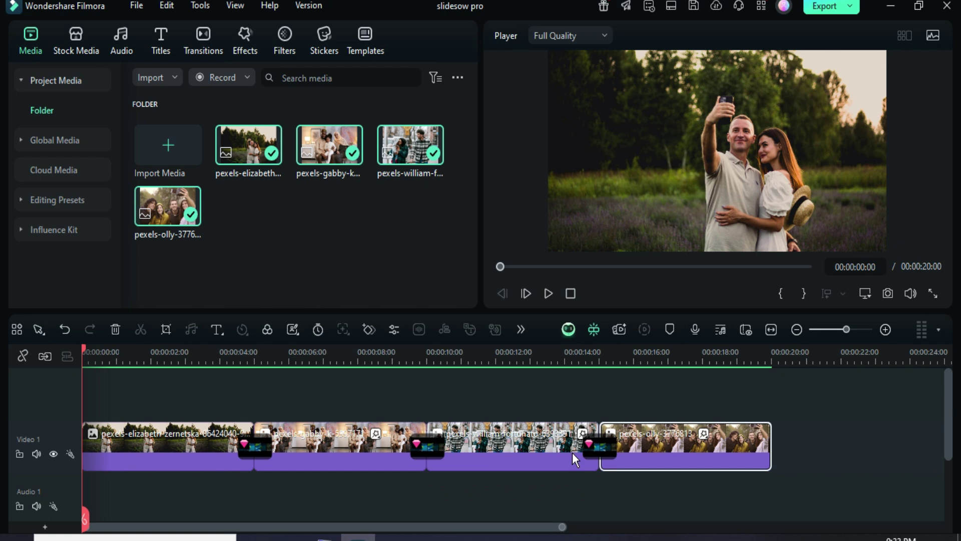
# - Play the rendered slideshow preview in the player
pyautogui.click(550, 294)
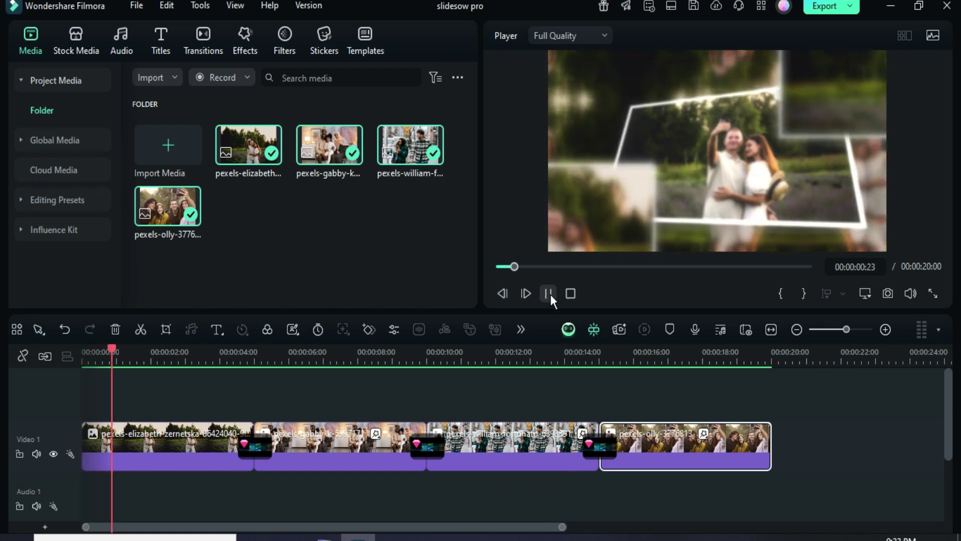